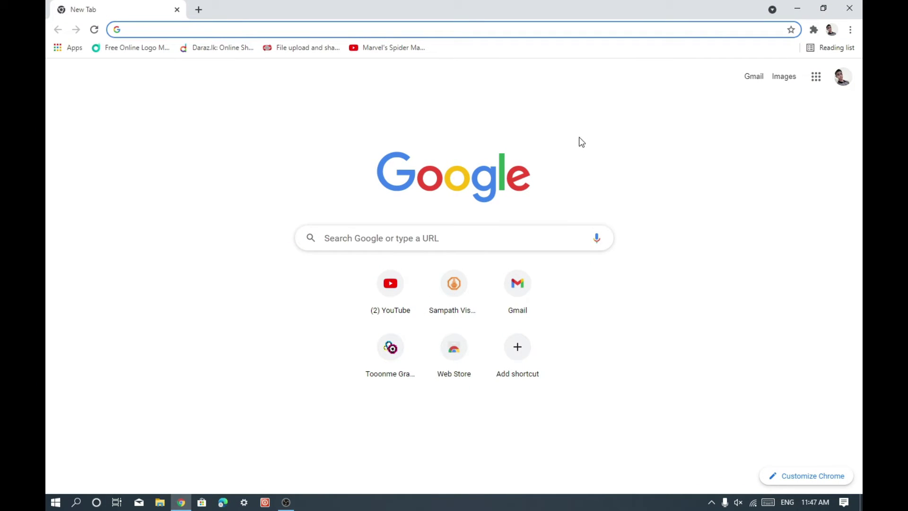
Google 'background remover' and pick the remove.bg result from the list.
left_click(419, 236)
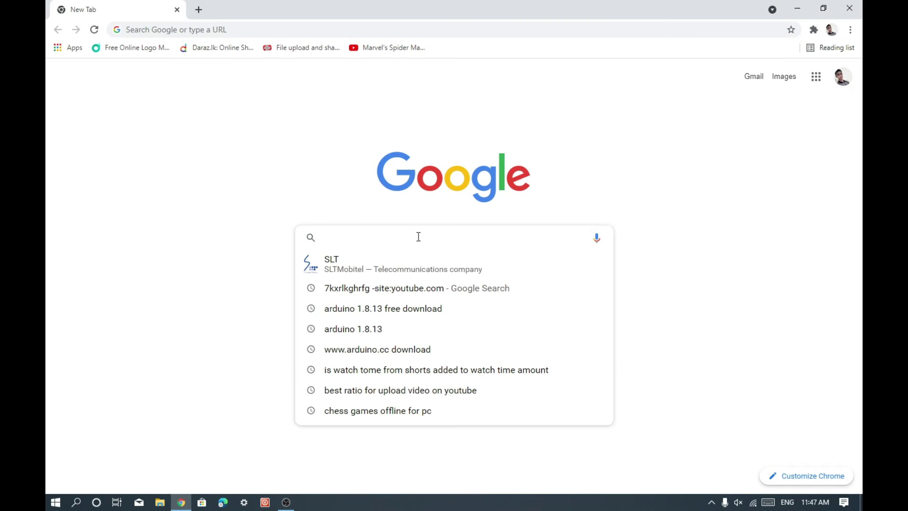
left_click(416, 187)
left_click(389, 238)
type("background remover")
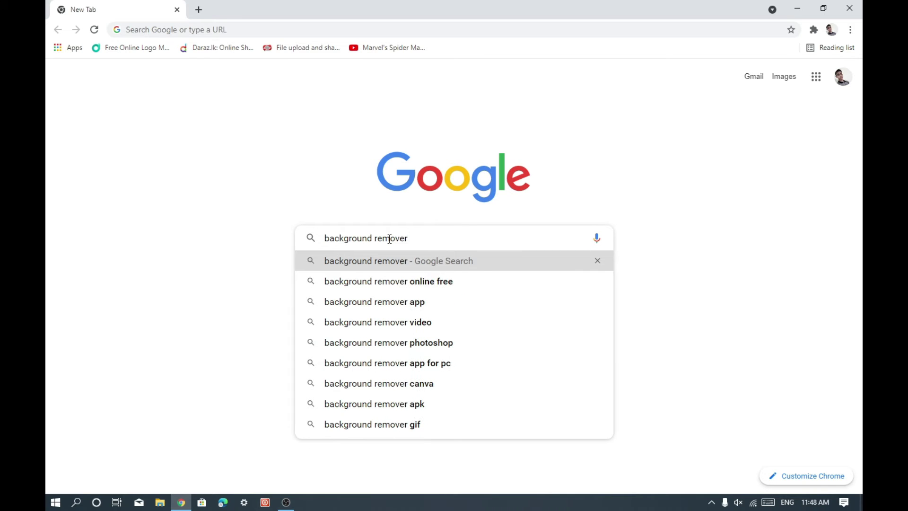
key("Return")
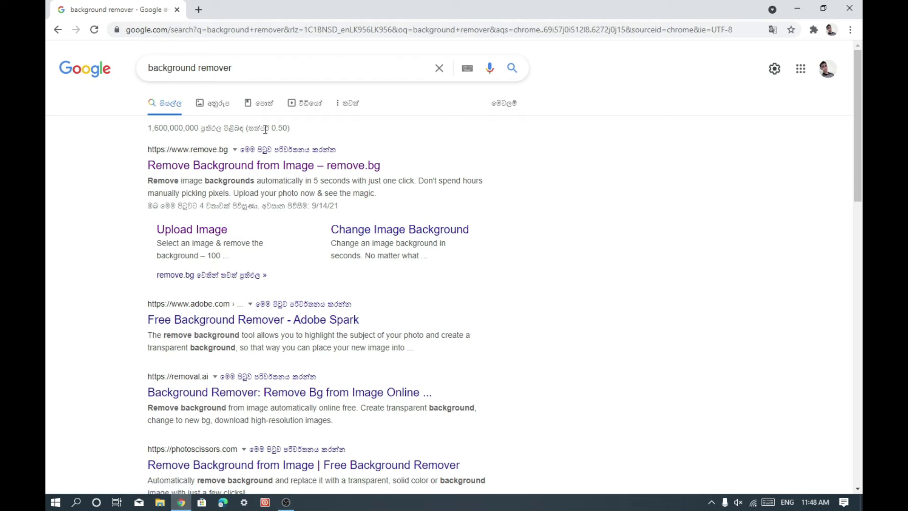
left_click(172, 169)
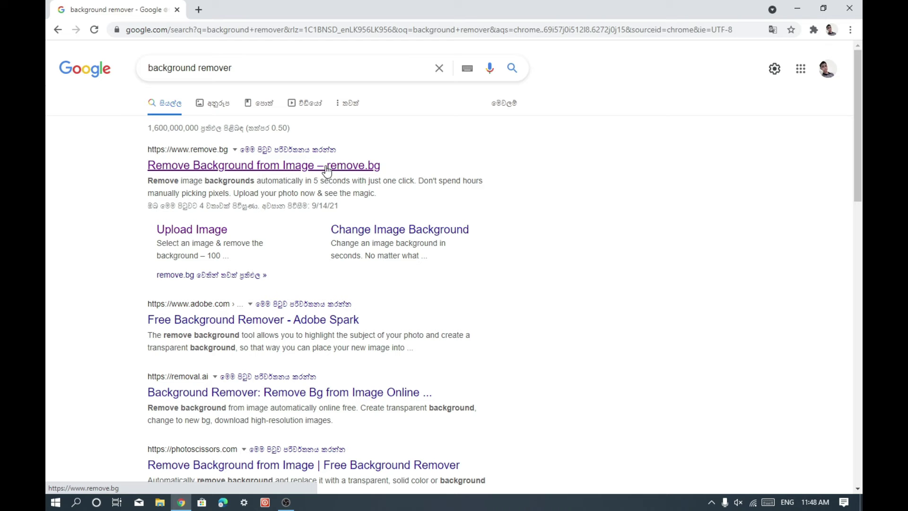
Load the remove.bg Remove Image Background page with its upload area.
left_click(318, 166)
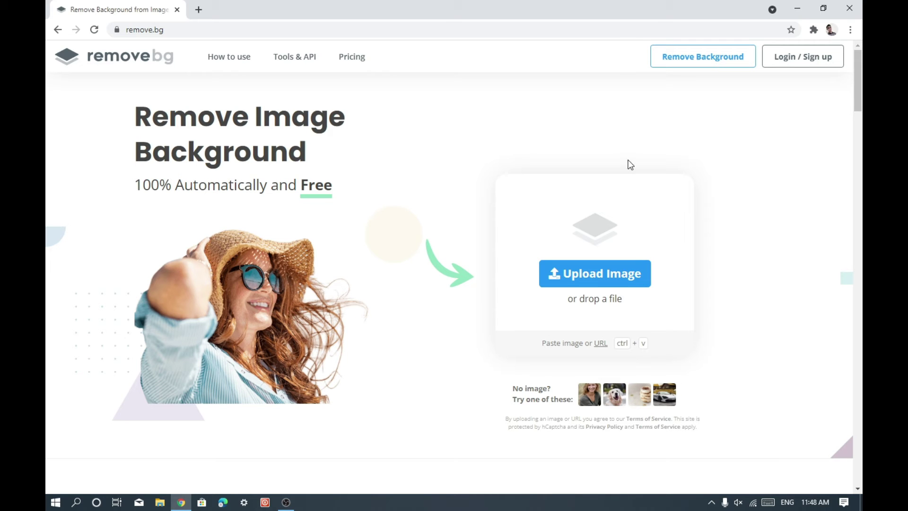
Upload the camouflage t-shirt photo from New Volume (D:) > PIC.
left_click(618, 275)
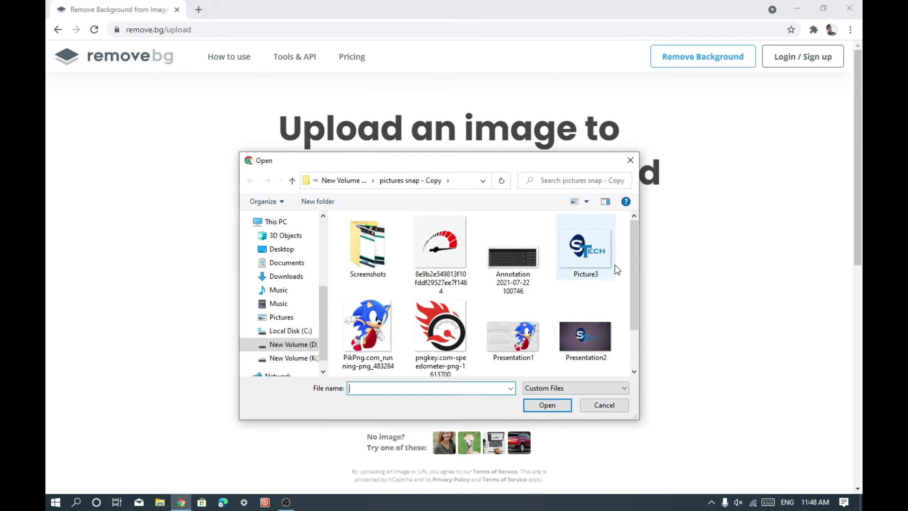
left_click(291, 344)
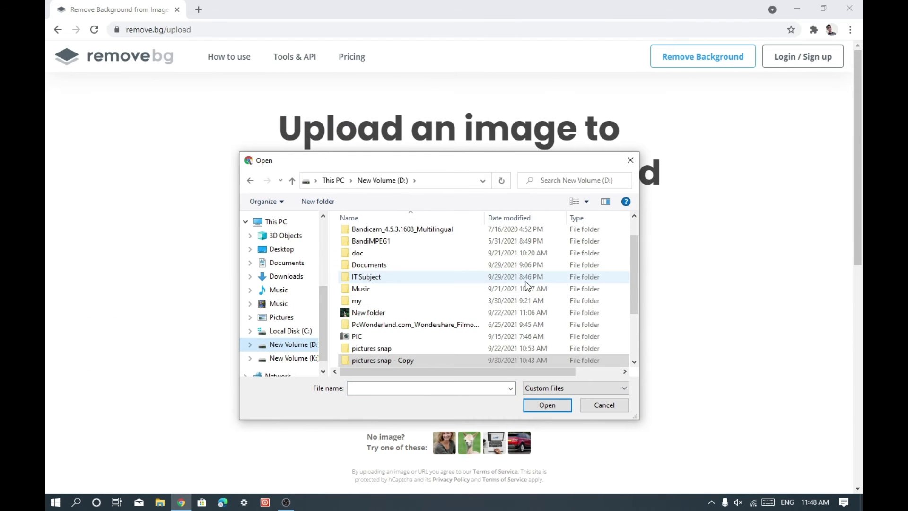
double_click(411, 334)
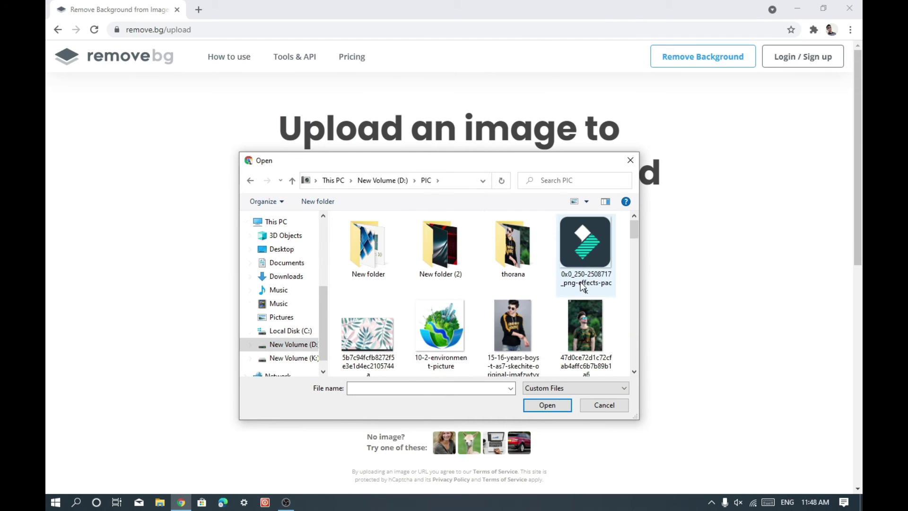
left_click(591, 327)
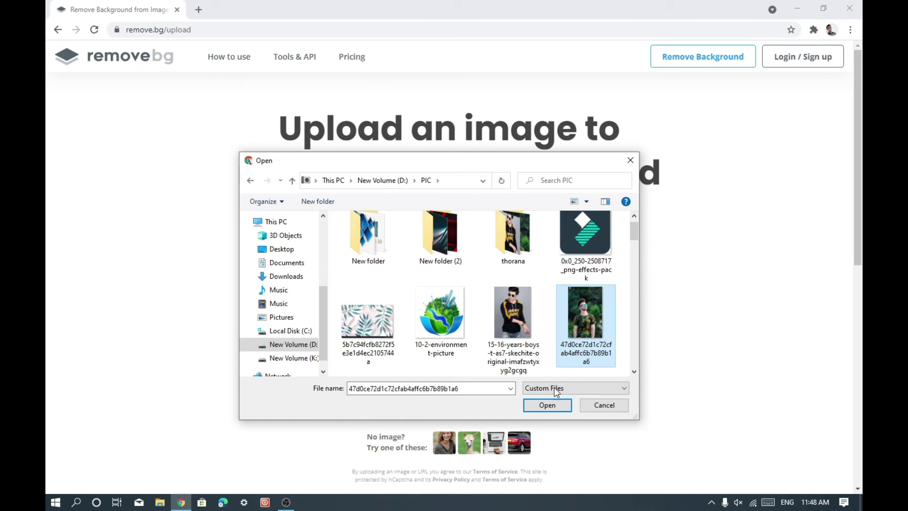
left_click(543, 404)
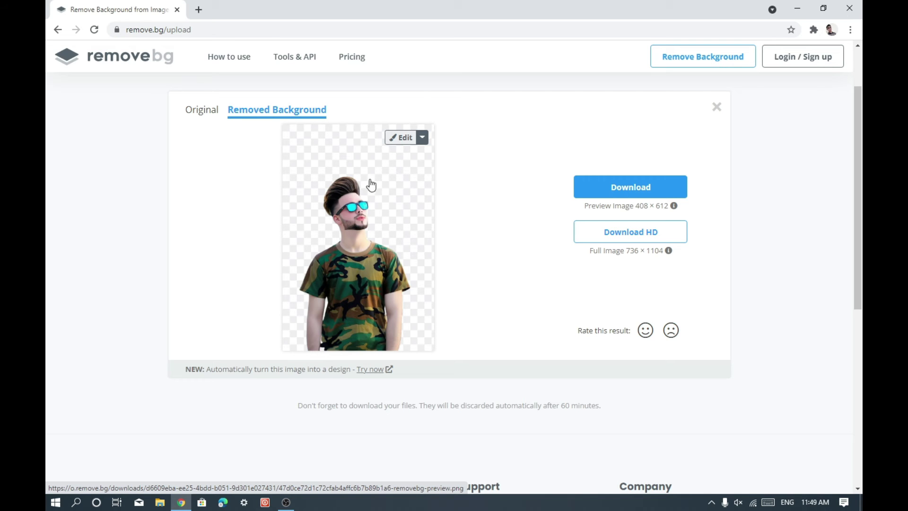
Check the cutout's size options: 408 × 612 preview or 736 × 1104 full image.
left_click(421, 137)
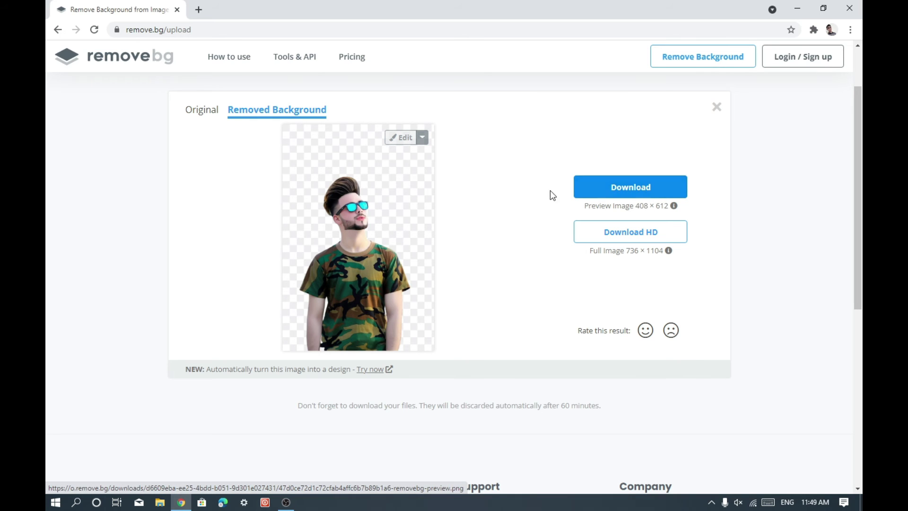
Download the background-free cutout as a PNG.
left_click(635, 188)
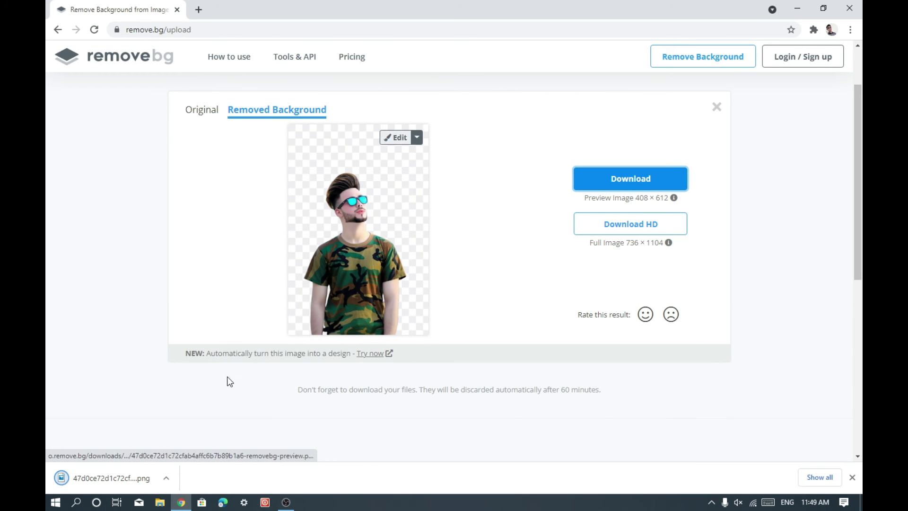
left_click(167, 478)
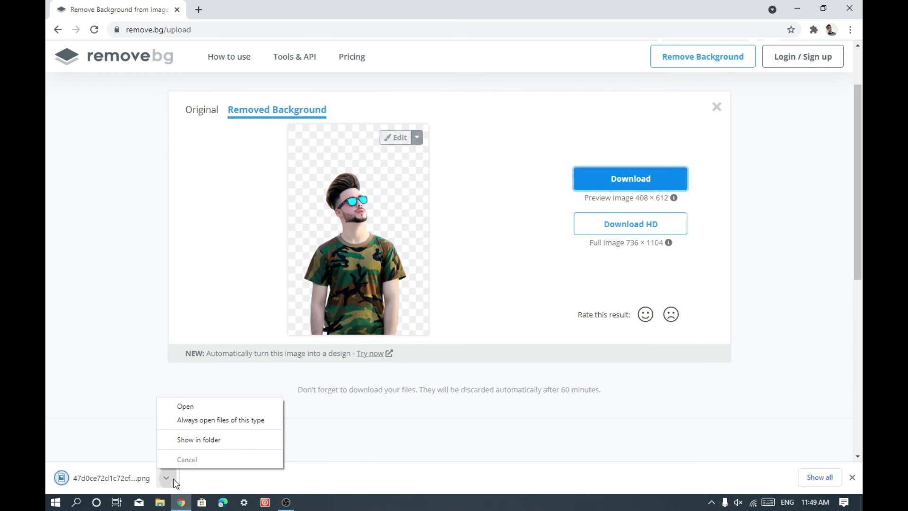
left_click(350, 440)
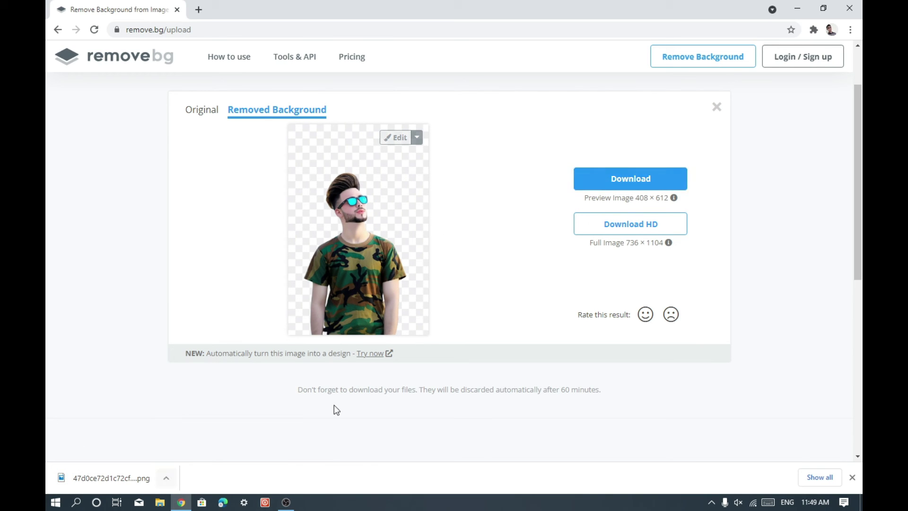
Open the downloaded PNG in Photos to check it, then close Photos.
left_click(167, 478)
left_click(207, 408)
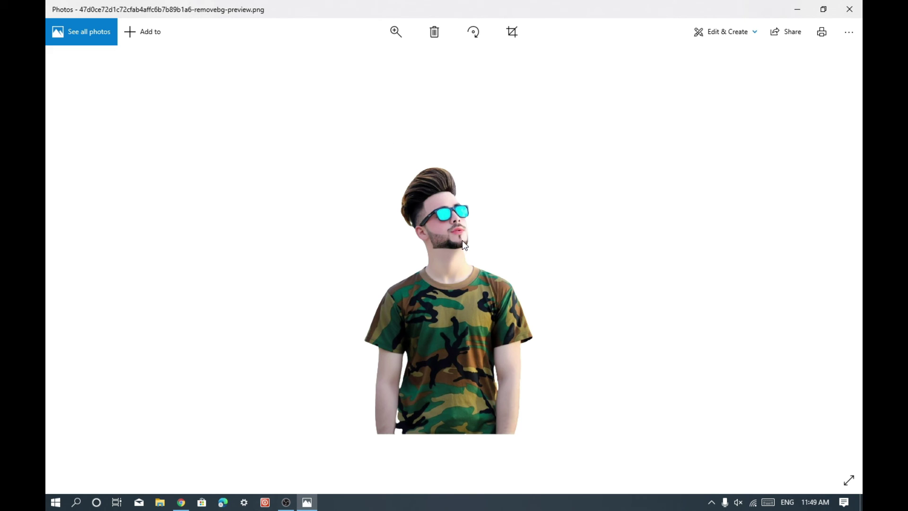
key("alt+F4")
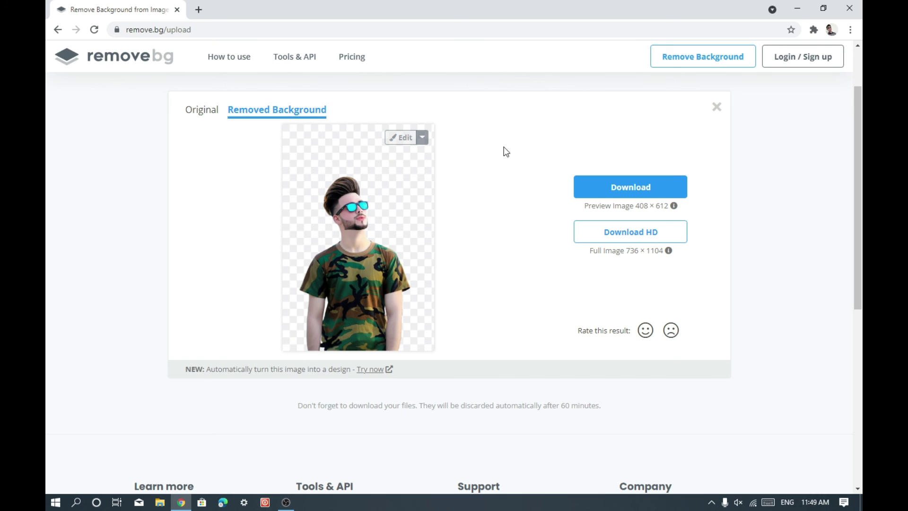